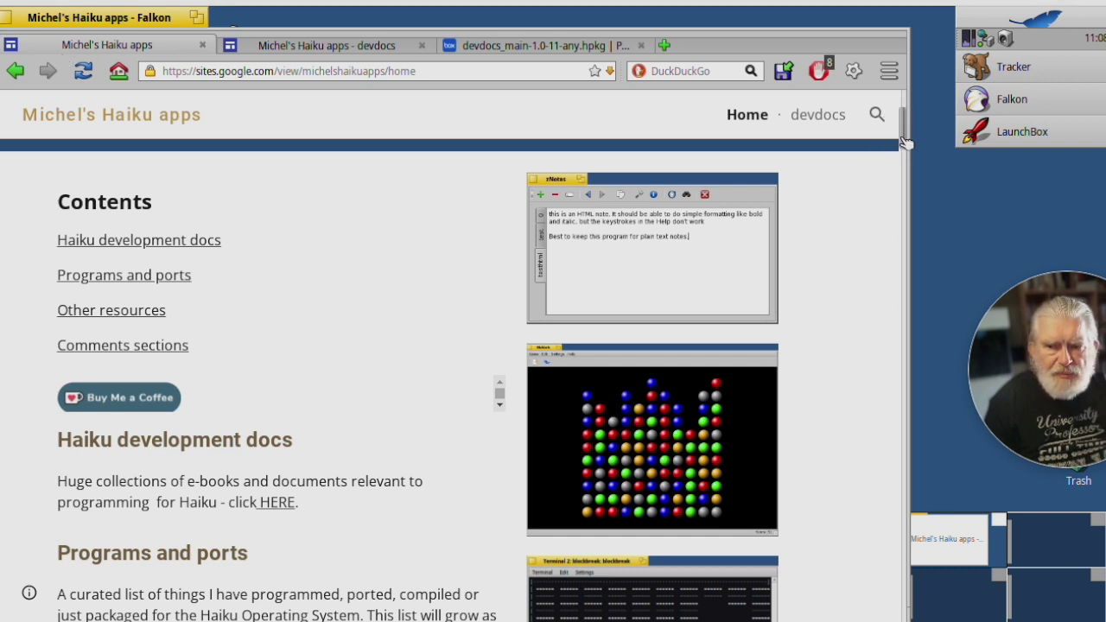
Look over the home page's Haiku development docs section and bring up the already loaded devdocs page.
drag(904, 141, 903, 129)
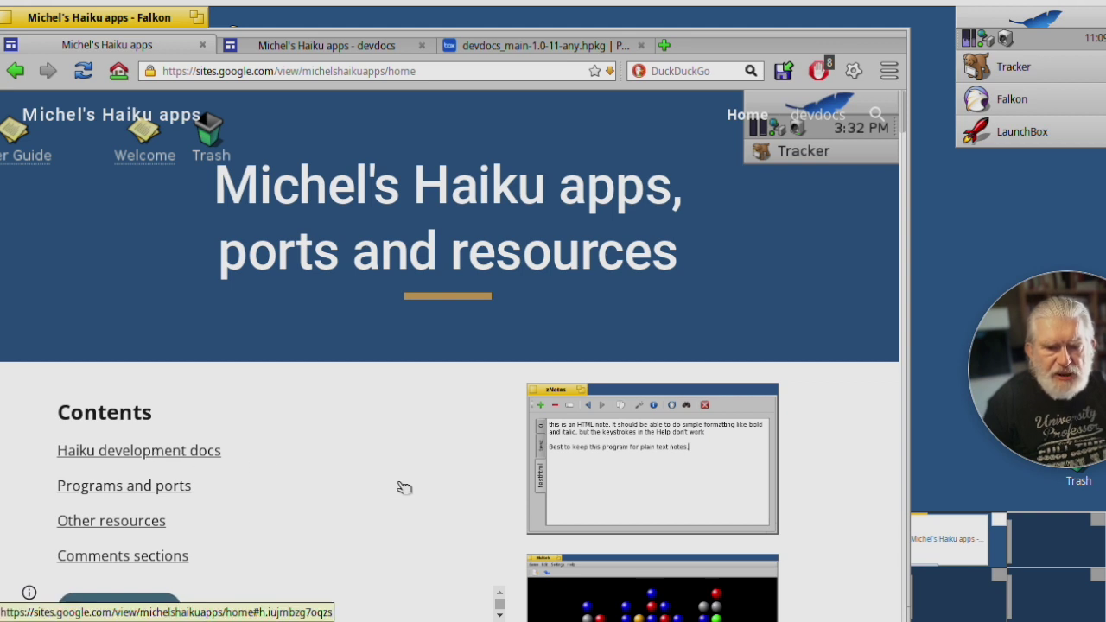
scroll(404, 488, down, 4)
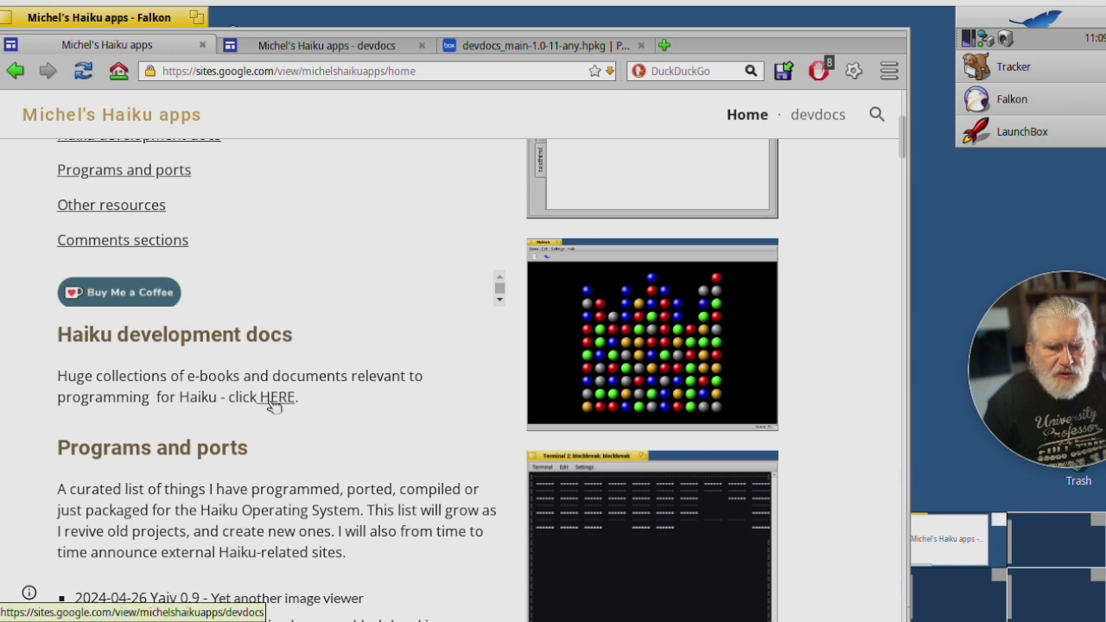
click(337, 50)
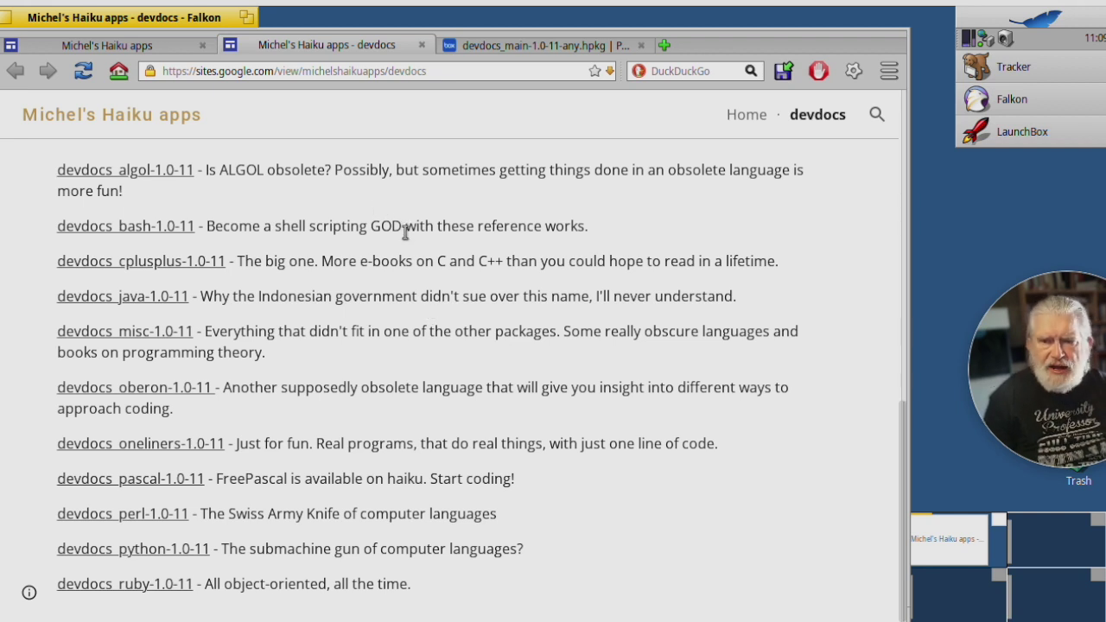
Read the devdocs installation notes and package list, and bring up the loaded Box download page for devdocs_main-1.0-11-any.hpkg.
scroll(404, 232, up, 10)
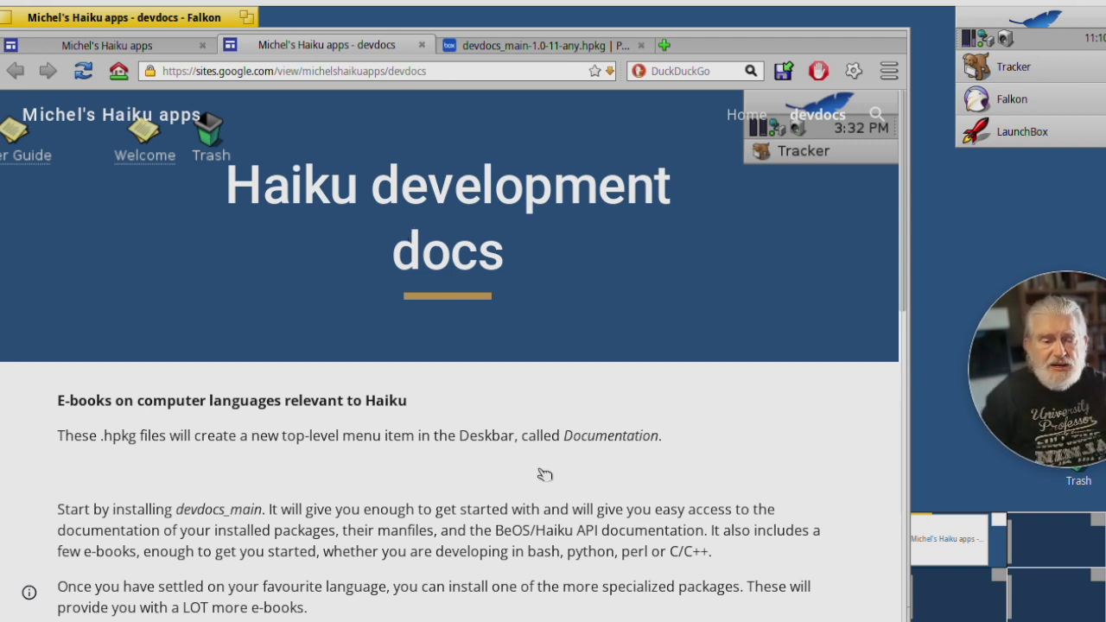
scroll(544, 474, down, 8)
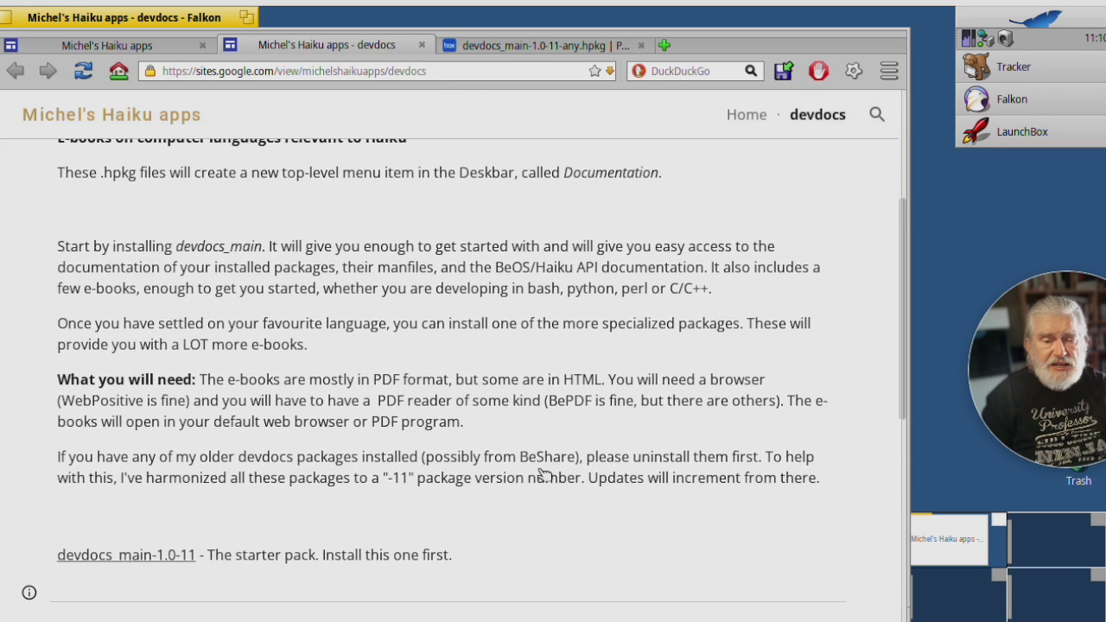
scroll(544, 474, down, 1)
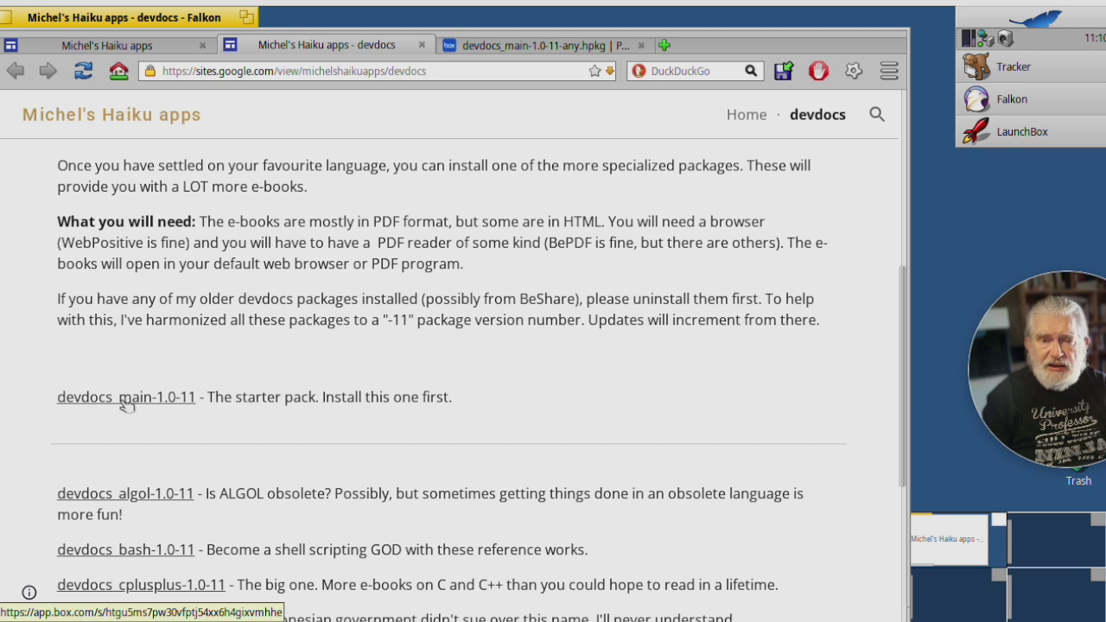
click(556, 48)
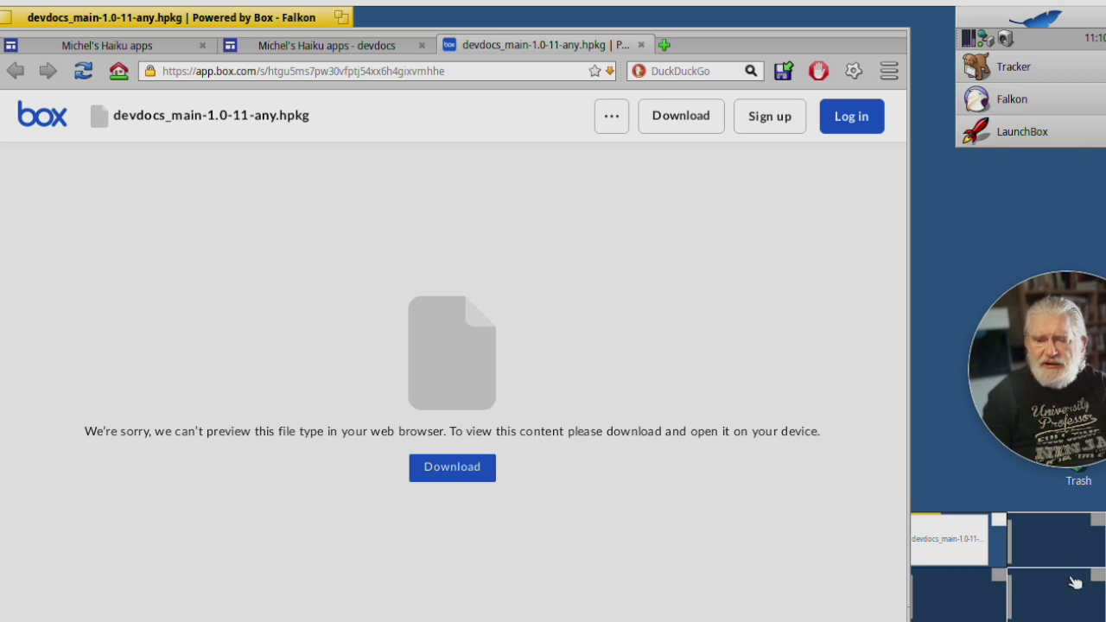
In the second workspace, view the downloaded devdocs_main package in HaikuDepot and close its window.
click(1071, 544)
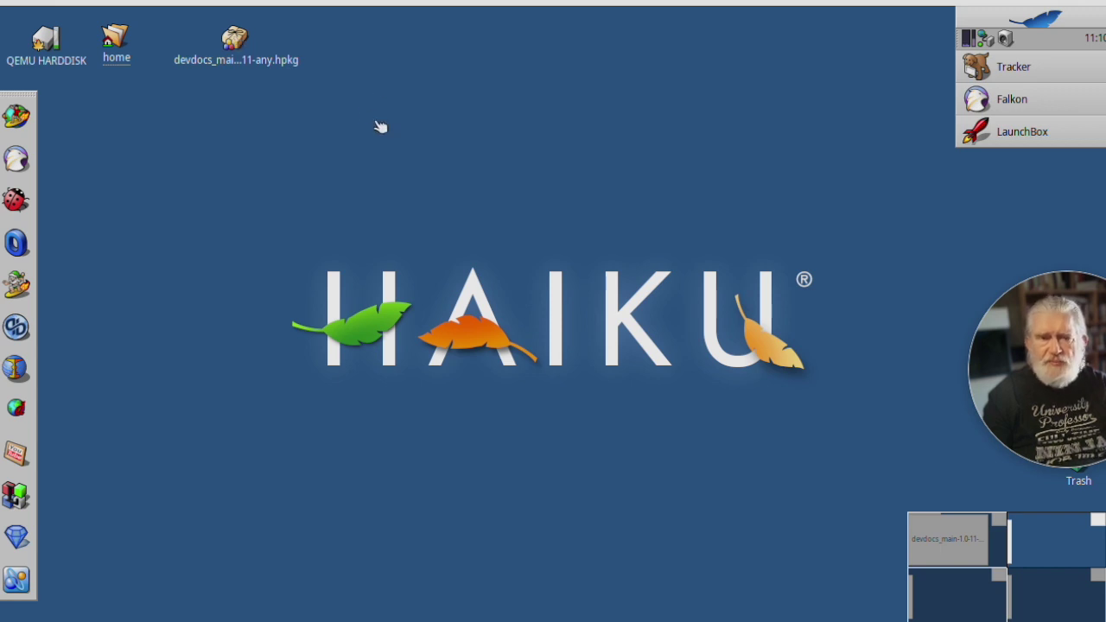
click(235, 43)
double_click(234, 43)
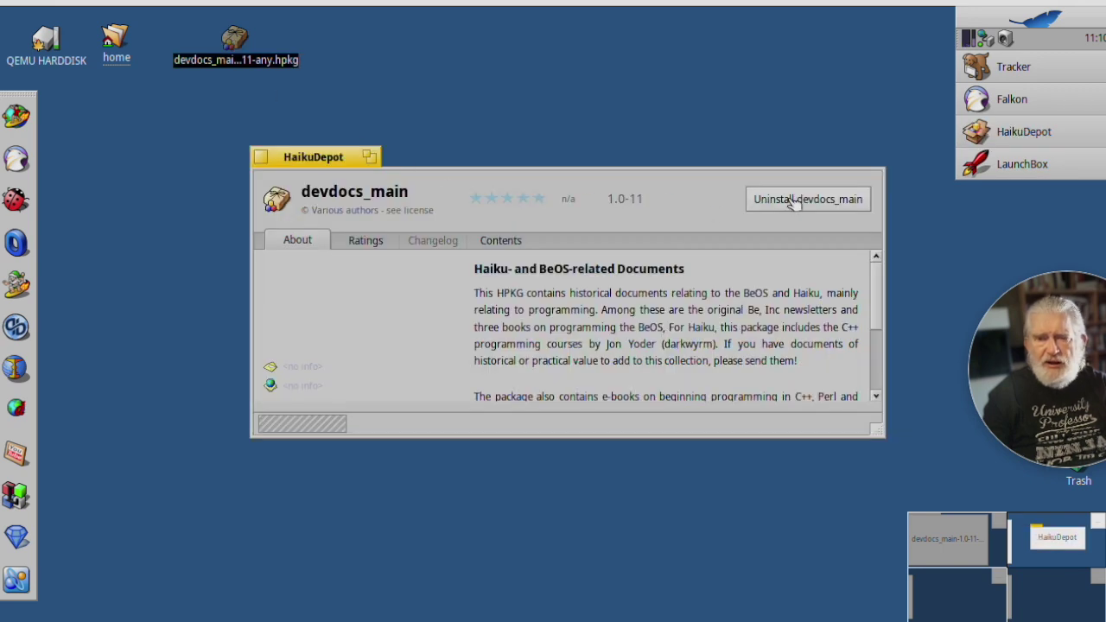
click(261, 157)
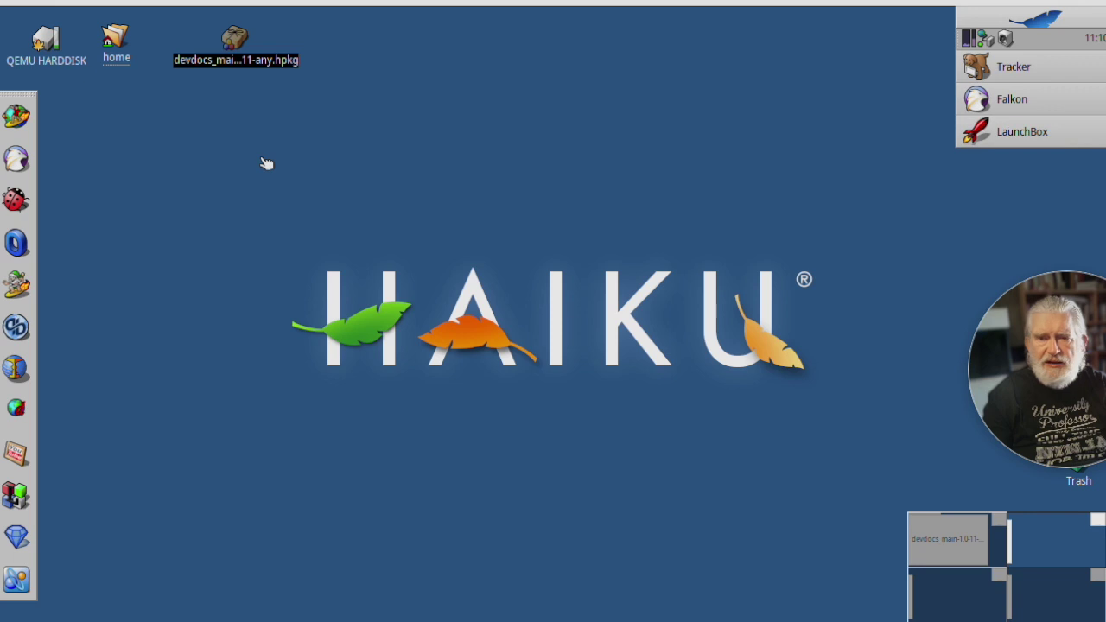
Browse the BeOS collection under the Deskbar's Documentation, including Beyond, Programming the Be OS and the Technoids issues.
click(1004, 21)
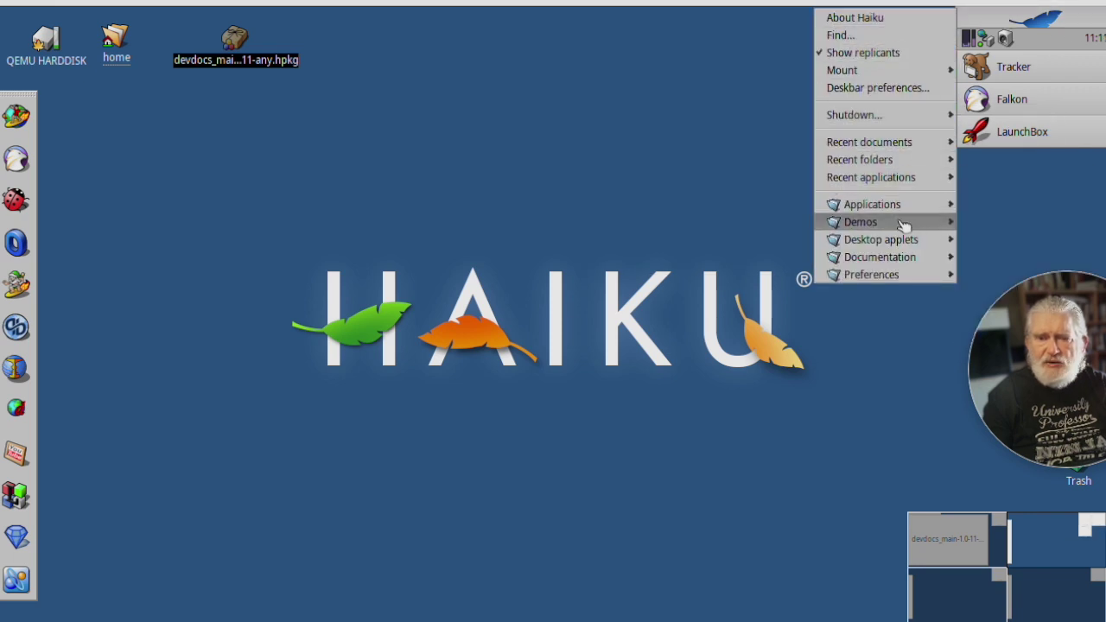
mouse_move(898, 238)
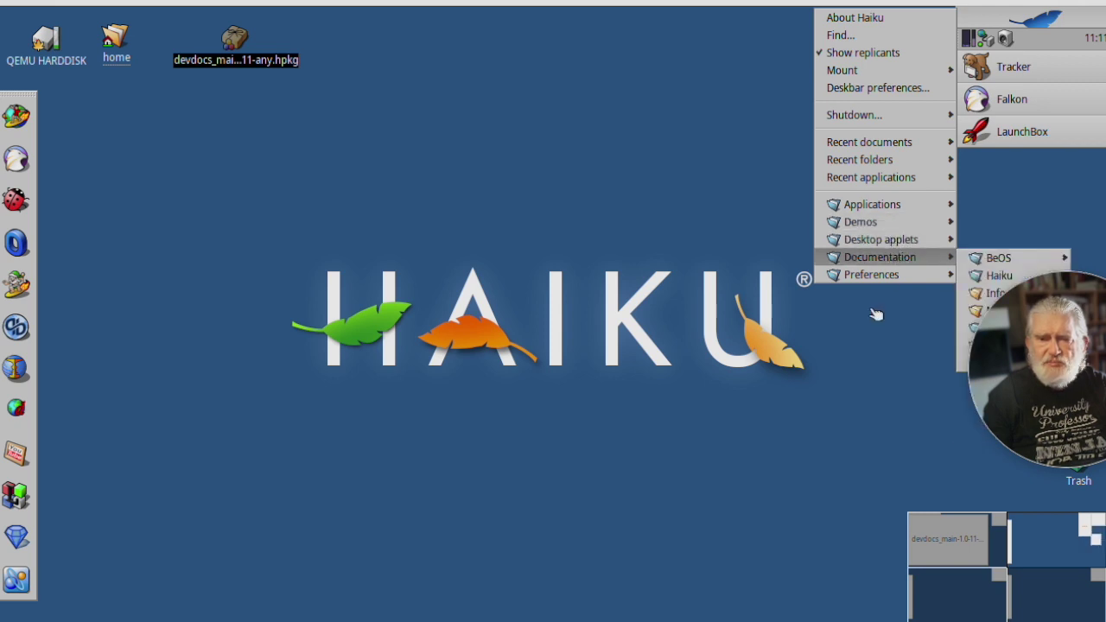
drag(1071, 323, 1040, 495)
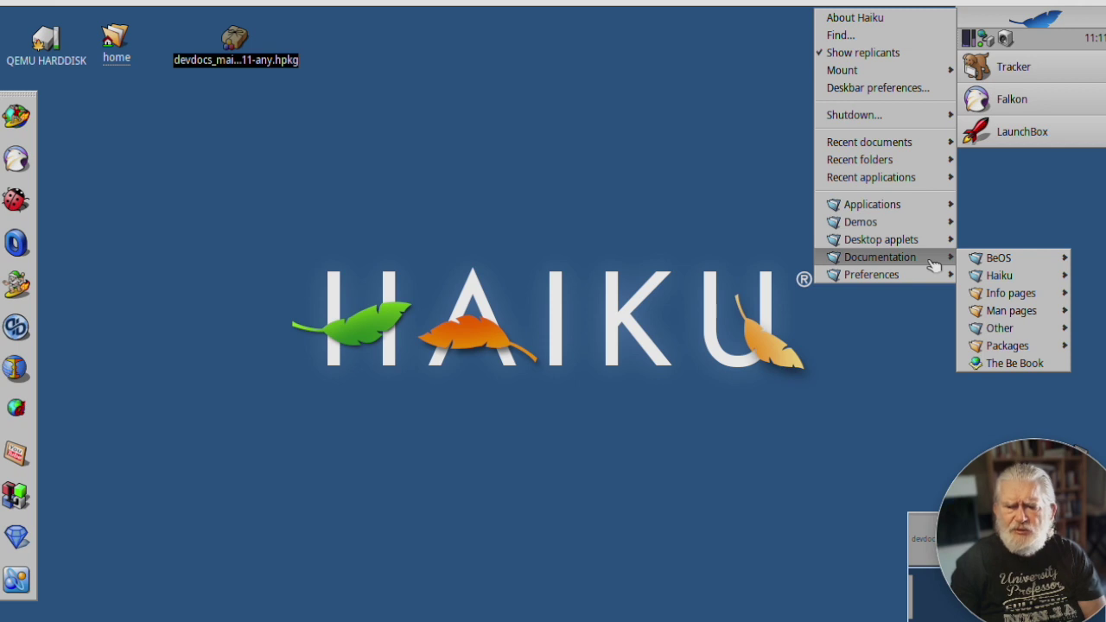
mouse_move(1000, 266)
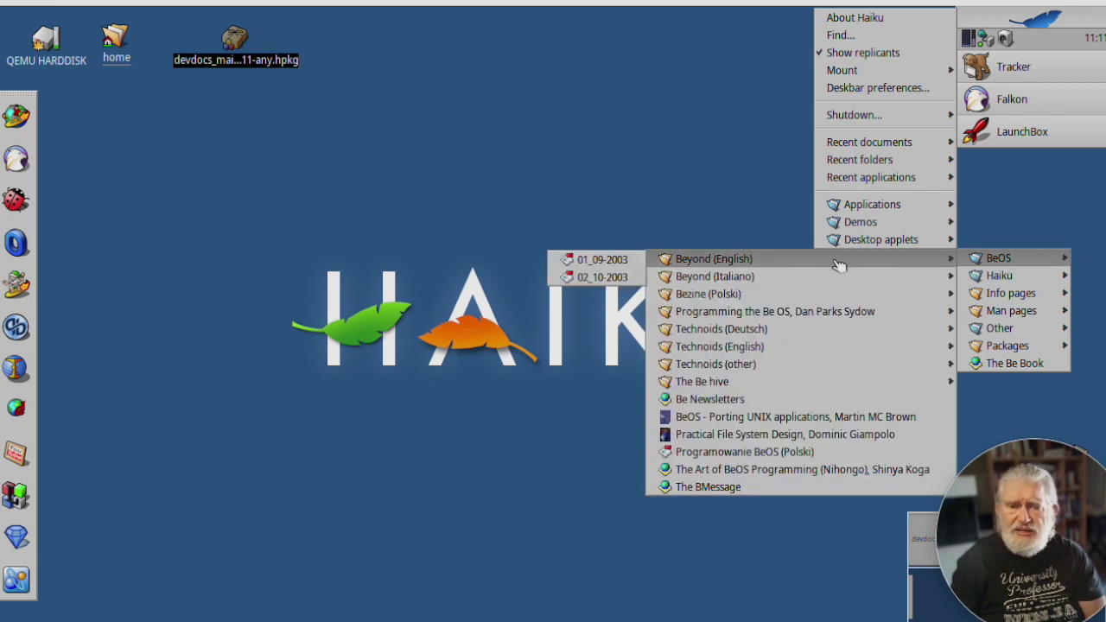
mouse_move(760, 294)
mouse_move(747, 316)
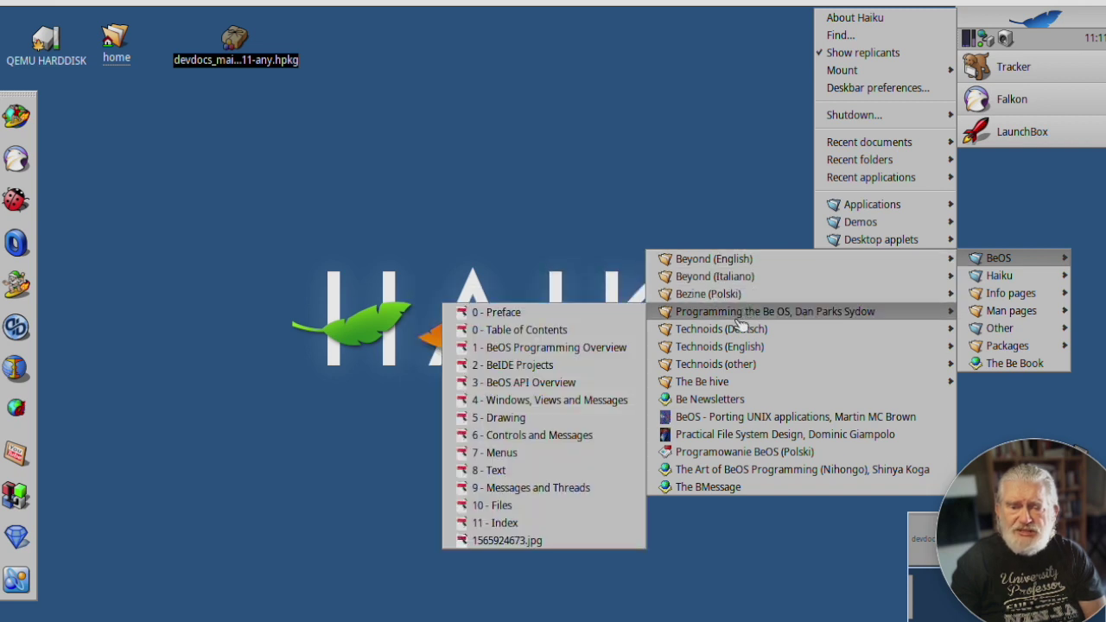
mouse_move(730, 335)
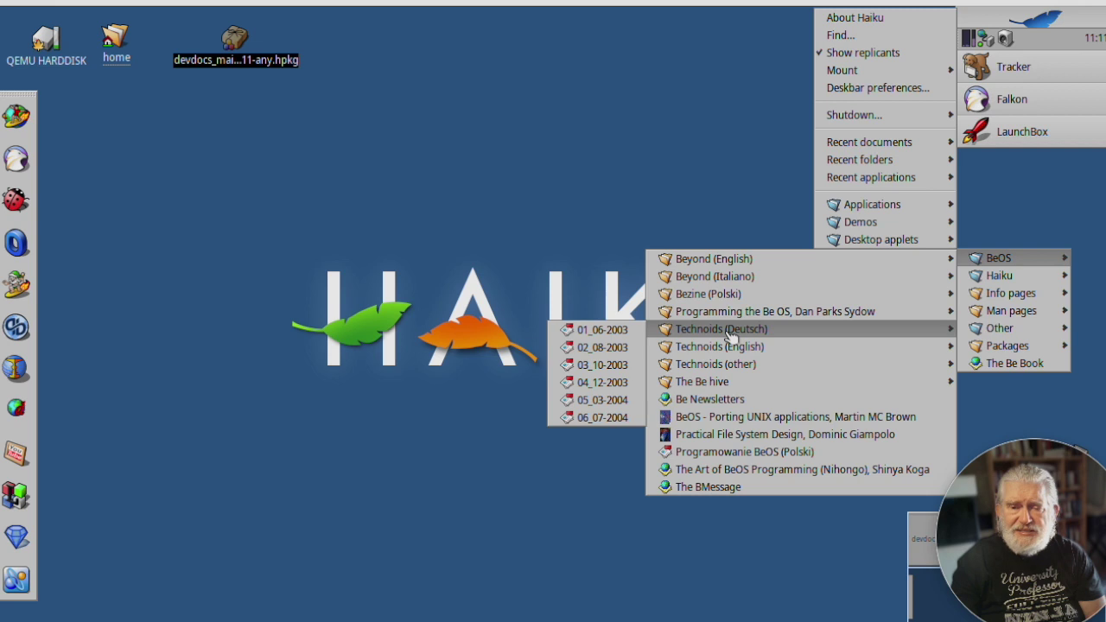
mouse_move(726, 365)
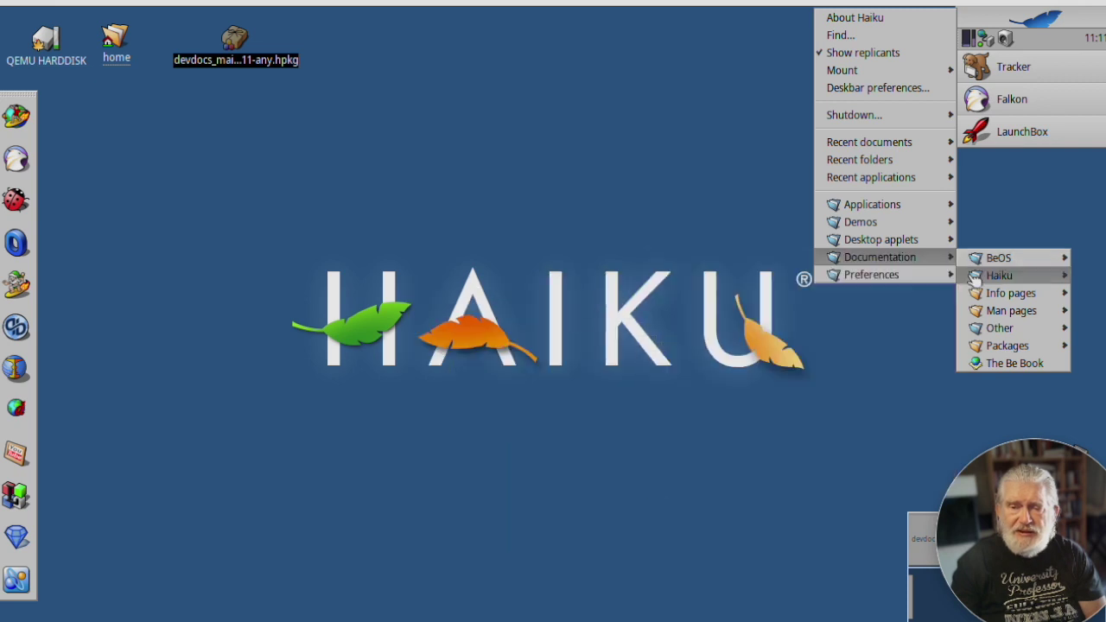
Open Human Interface Guidelines from the Haiku coding guidelines documentation and move its BePDF window clear of the Deskbar.
mouse_move(863, 294)
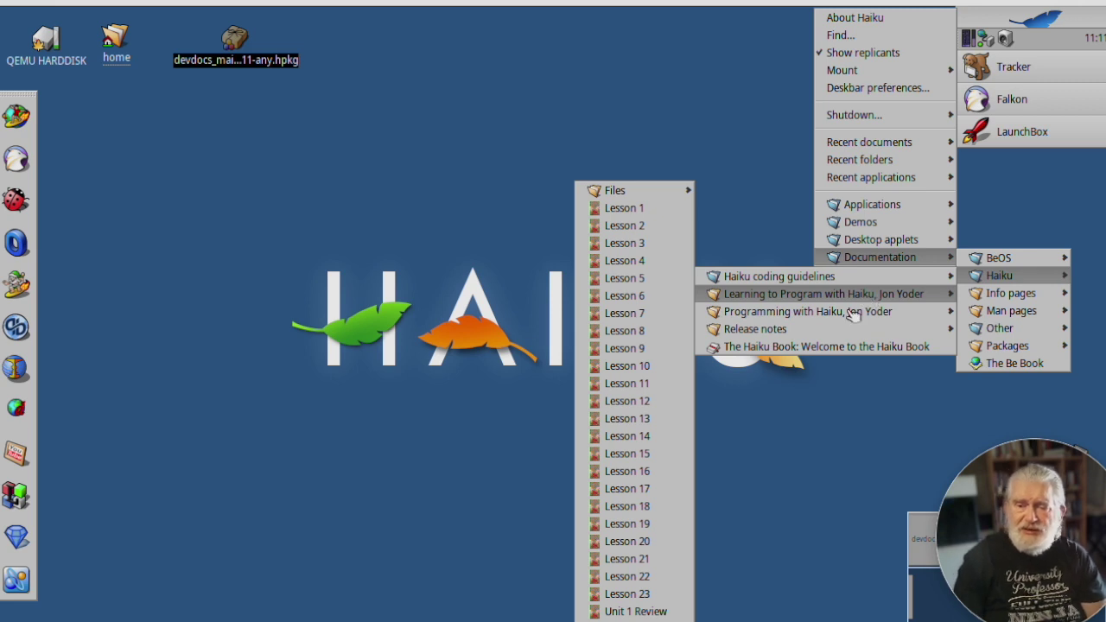
mouse_move(842, 315)
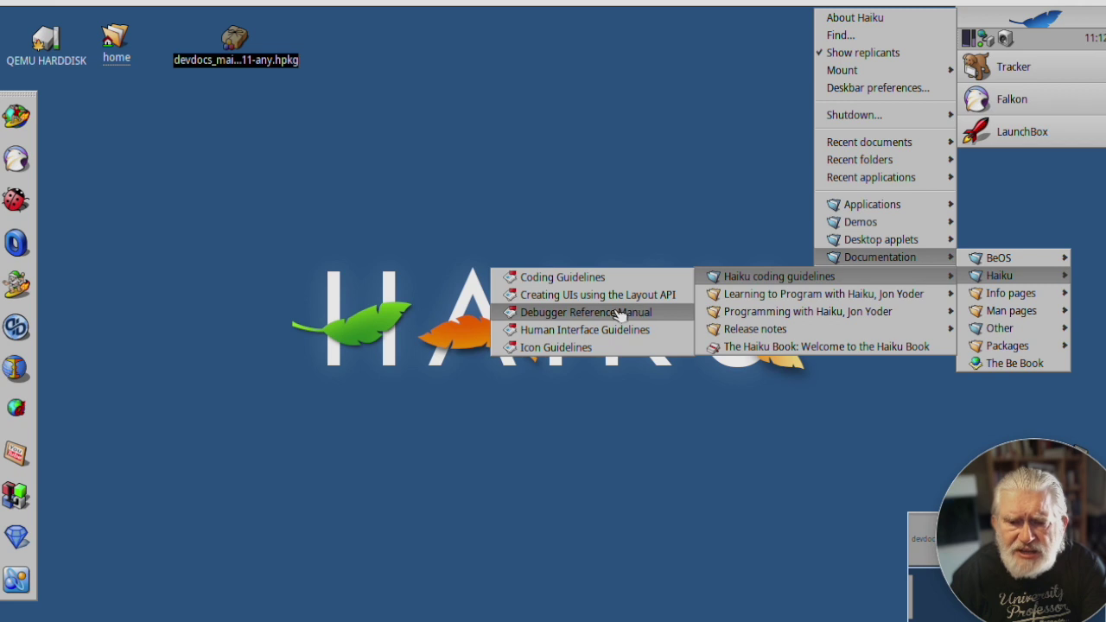
click(609, 337)
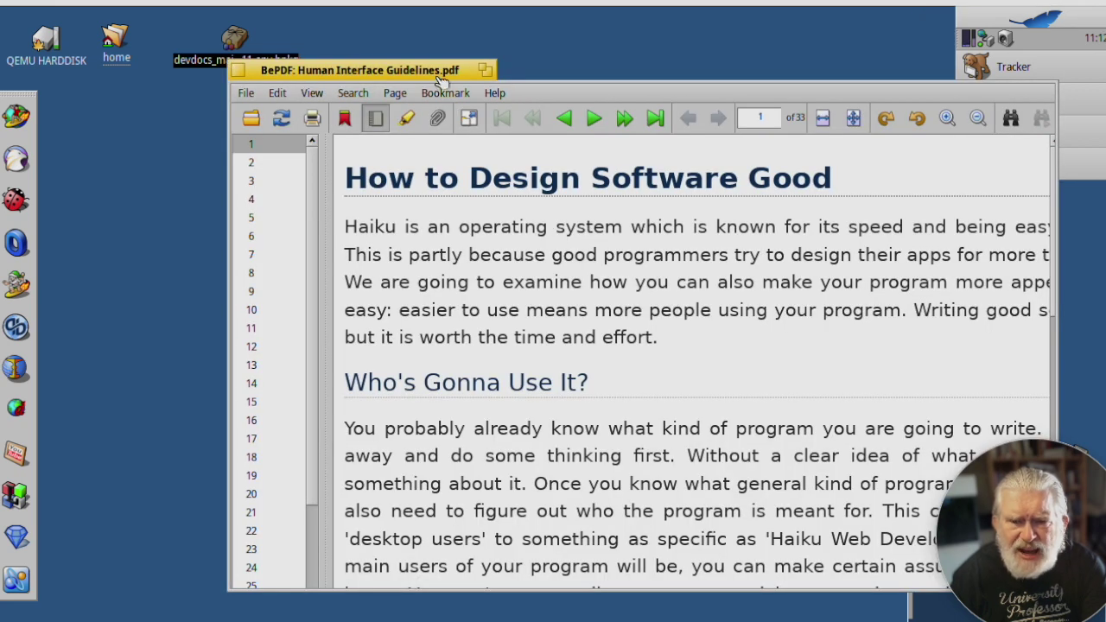
drag(439, 69, 310, 54)
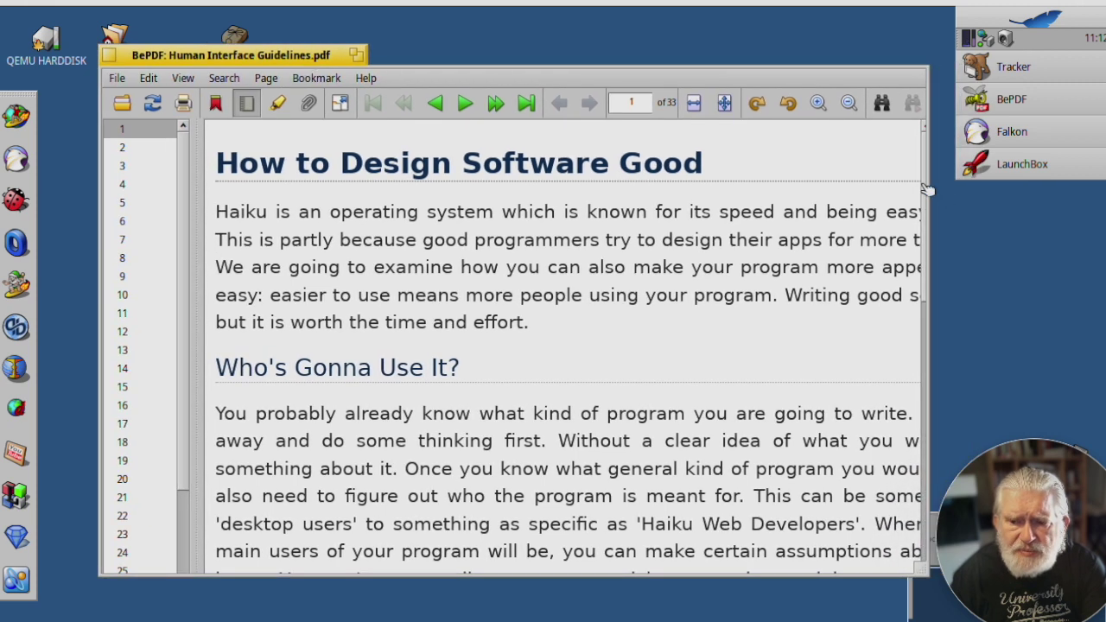
Skim the Human Interface Guidelines on pages 1, 10, 15 and 18, and close the document.
scroll(894, 349, down, 6)
scroll(893, 349, down, 5)
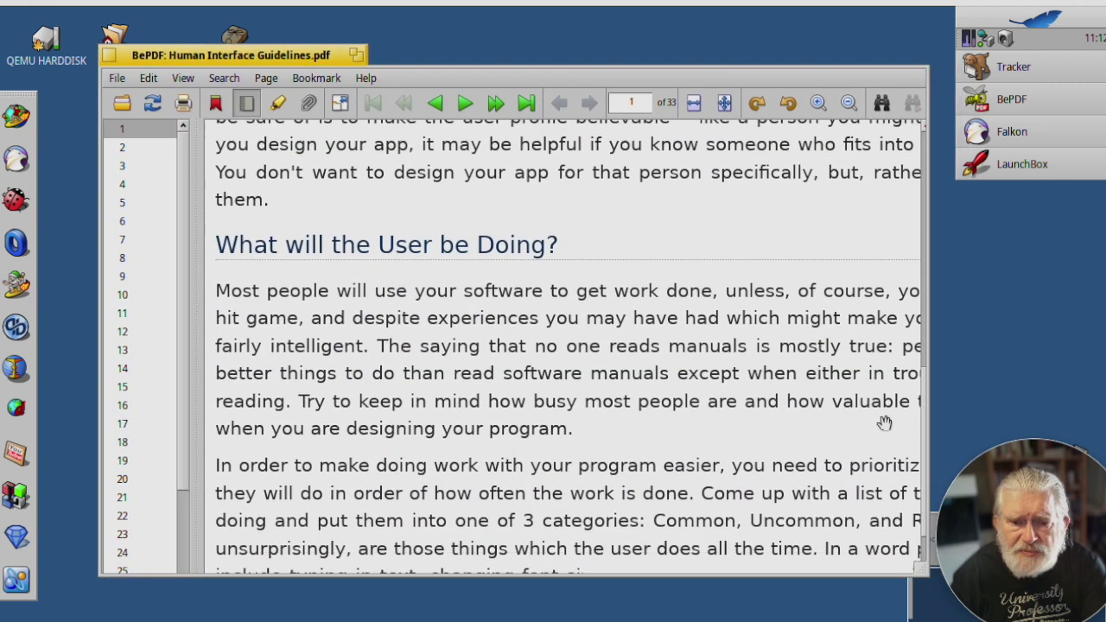
scroll(874, 464, up, 1)
scroll(874, 464, up, 10)
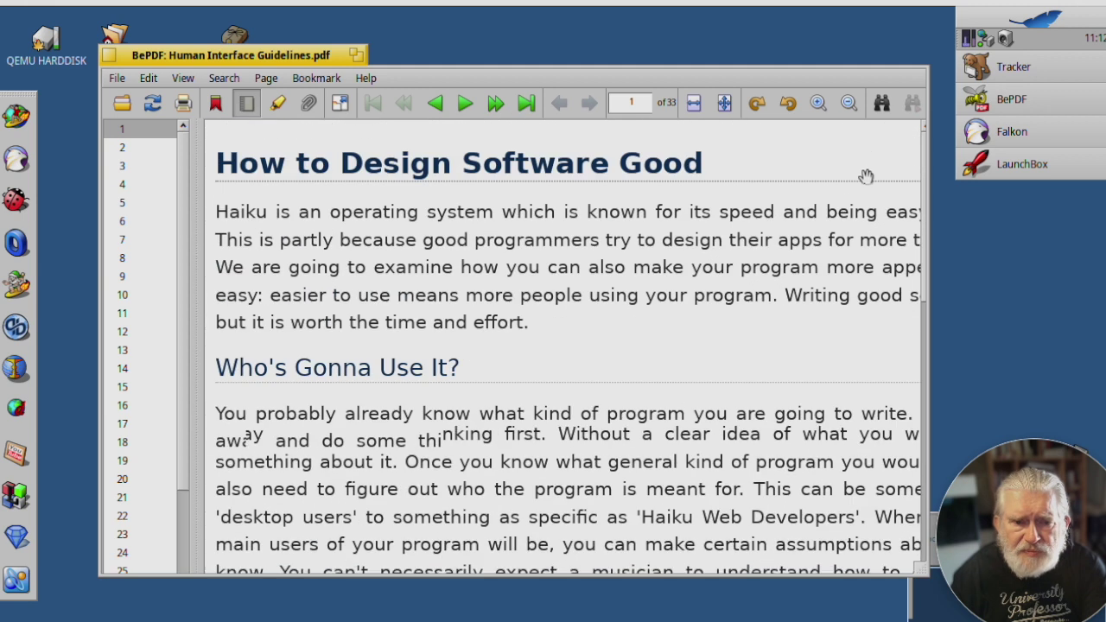
click(148, 294)
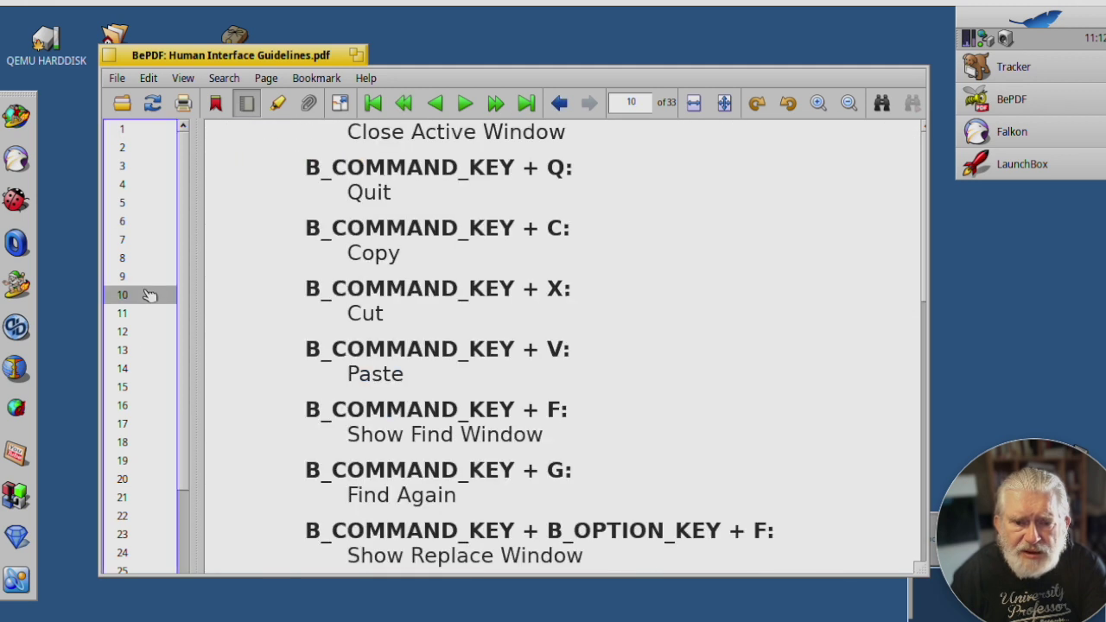
click(124, 388)
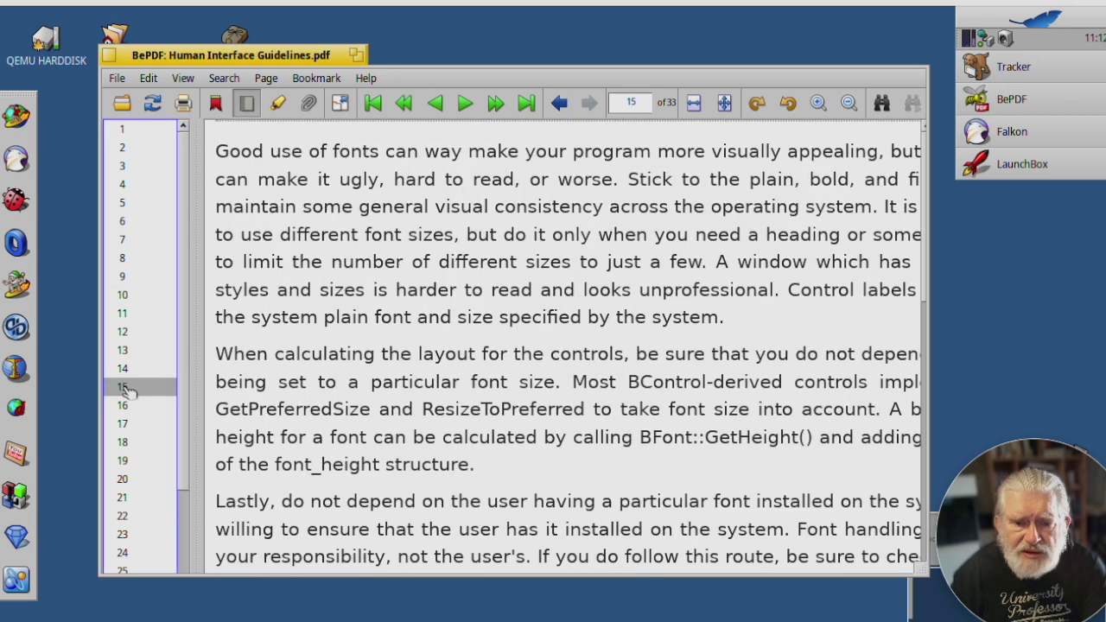
click(127, 445)
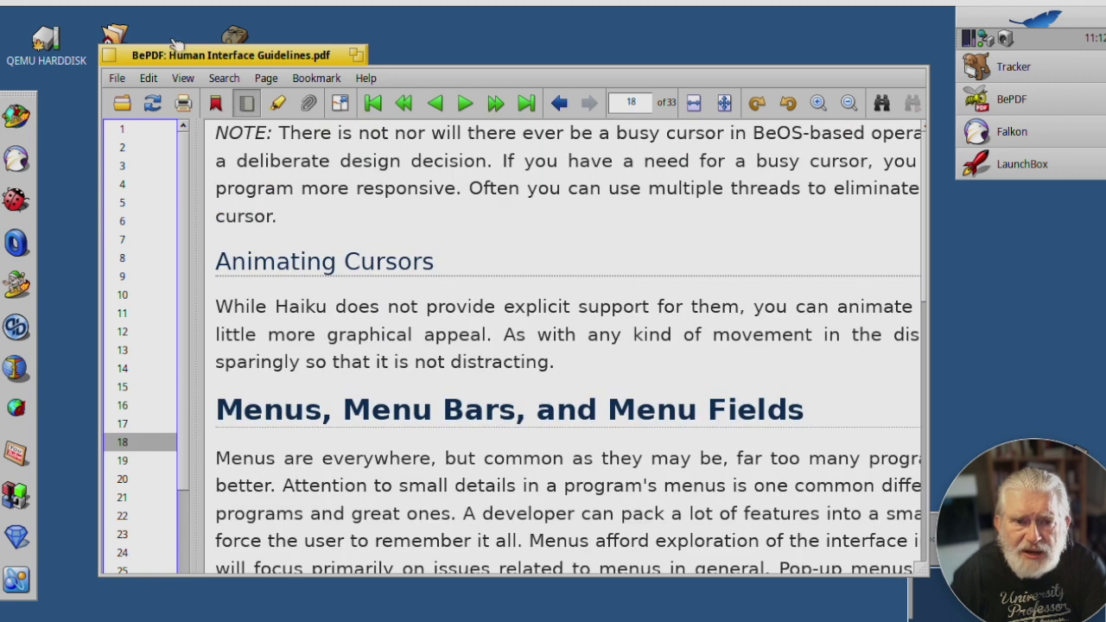
click(109, 54)
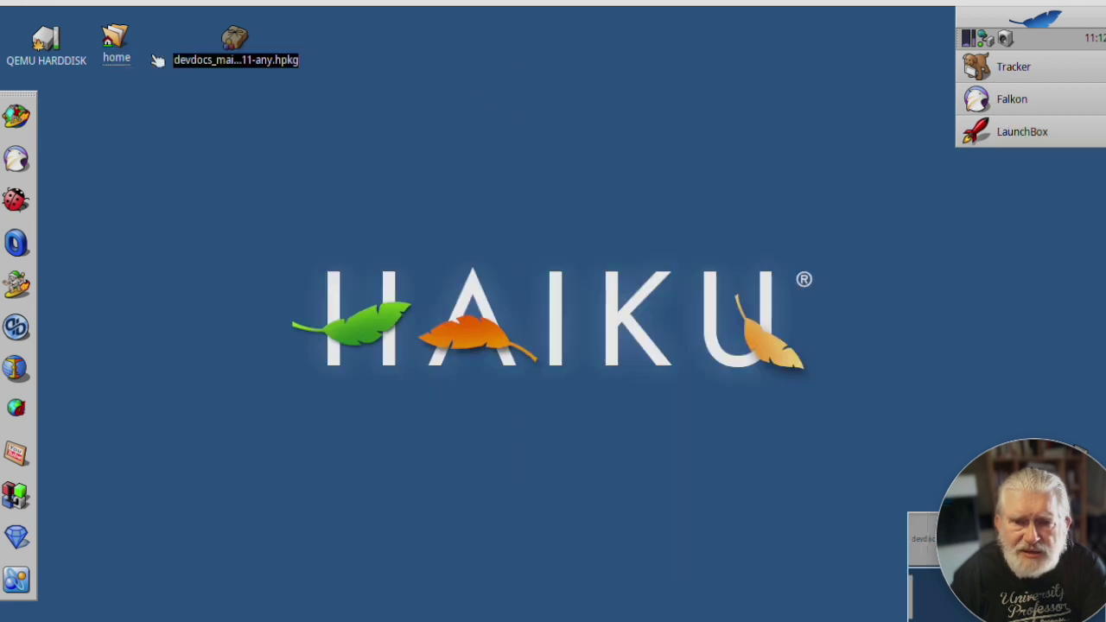
Browse the Other and Packages collections under the Deskbar's Documentation, going through the package list down to qt5 and speexdsp.
click(1028, 19)
mouse_move(900, 247)
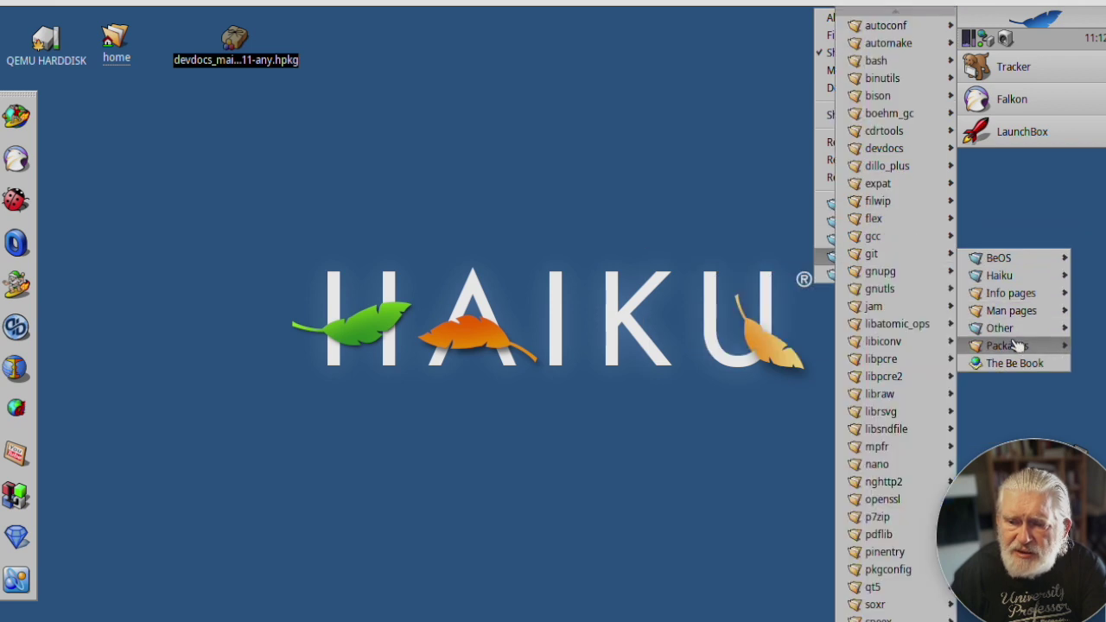
mouse_move(1019, 334)
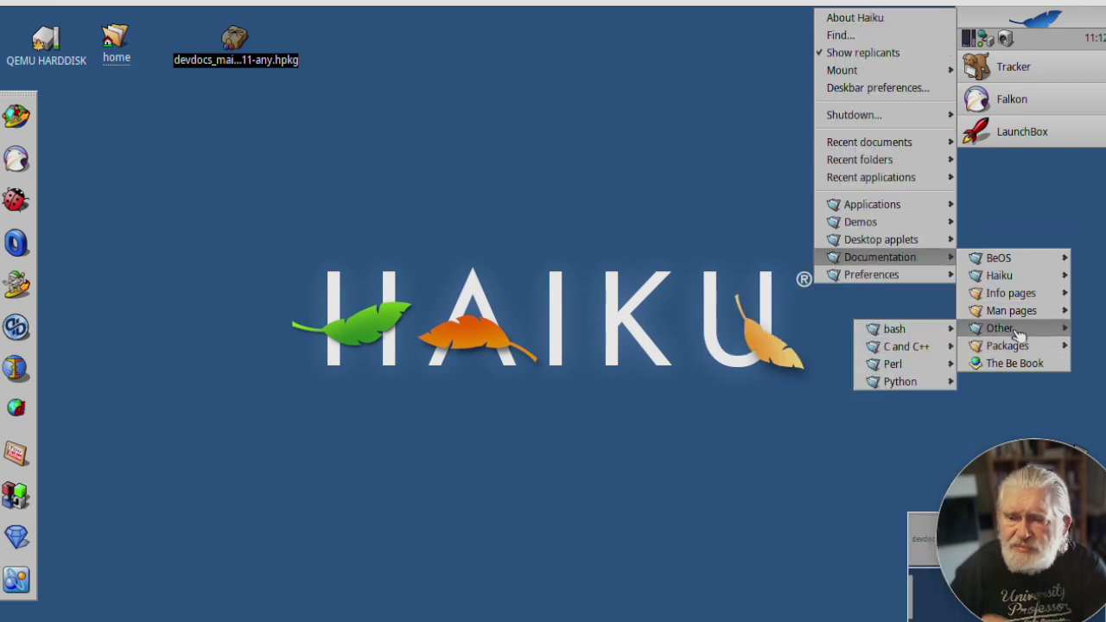
mouse_move(1018, 298)
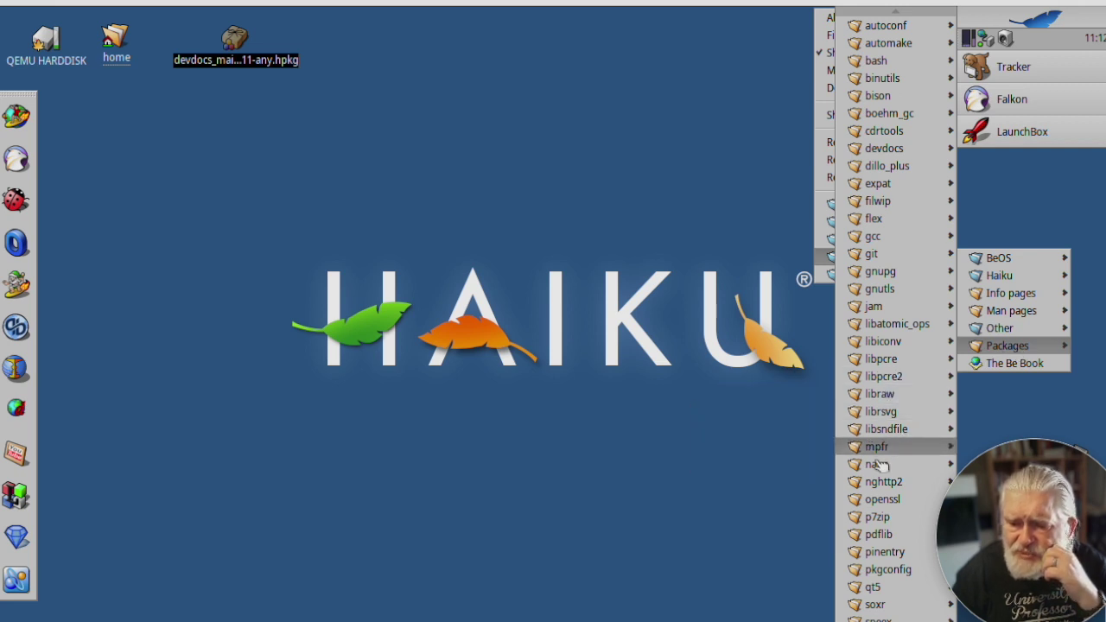
mouse_move(885, 588)
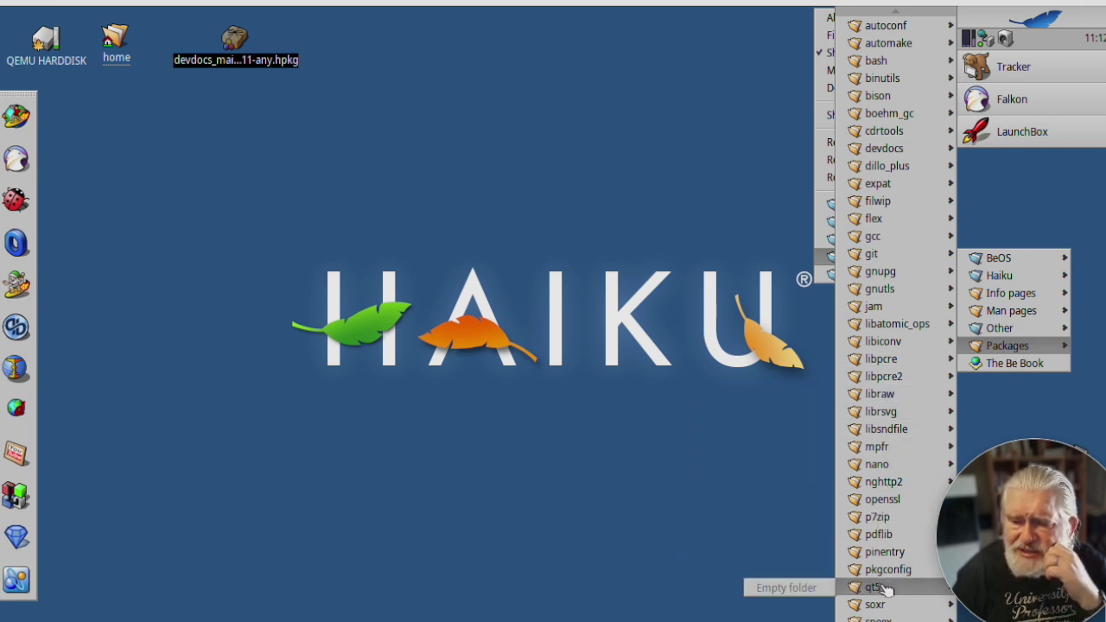
scroll(885, 588, down, 3)
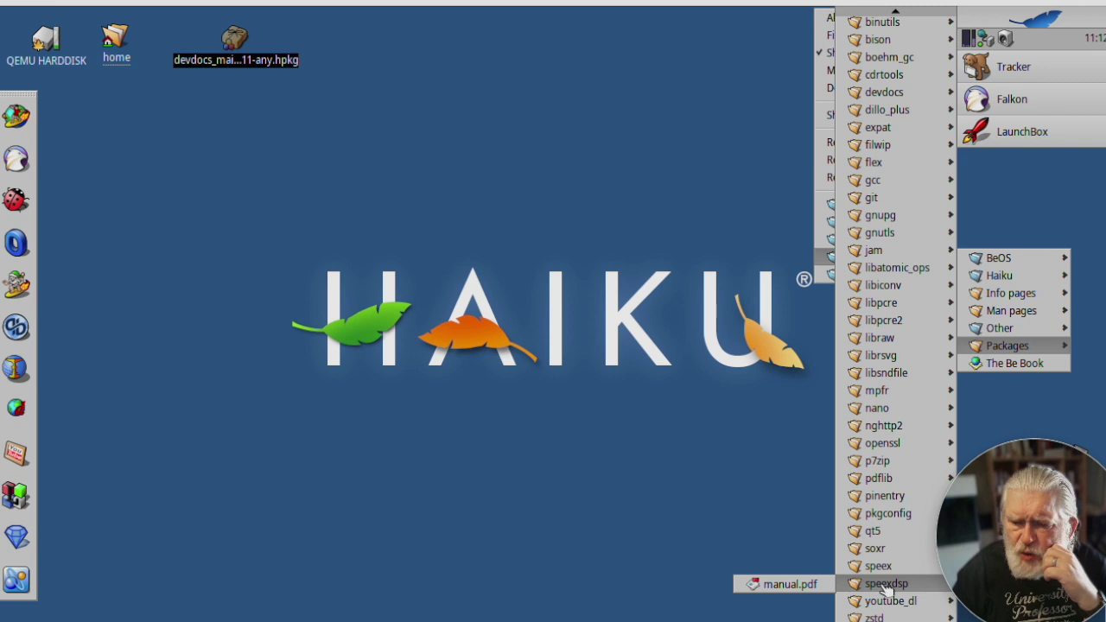
scroll(885, 587, up, 3)
scroll(885, 588, down, 3)
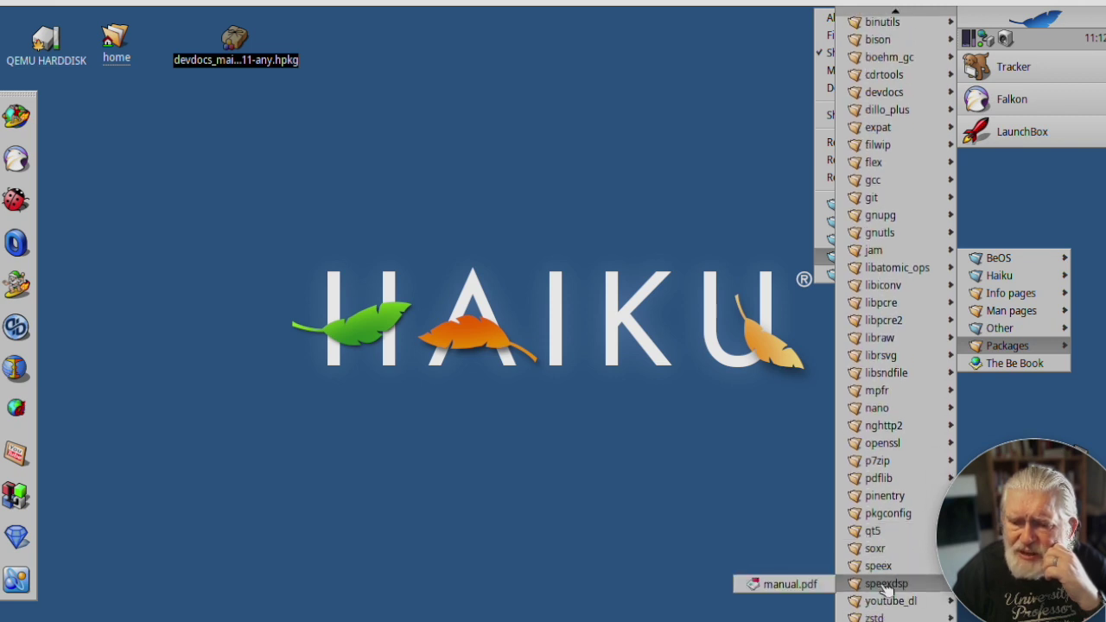
Open nano's faq.html from the Packages documentation, view the page in WebPositive and close its window.
mouse_move(897, 501)
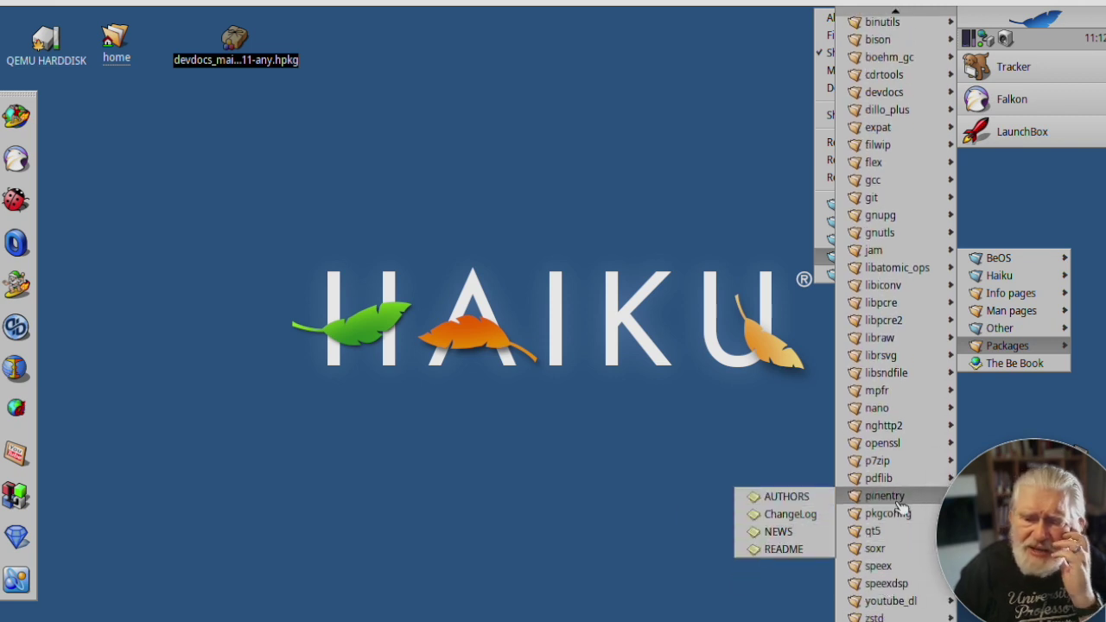
mouse_move(898, 408)
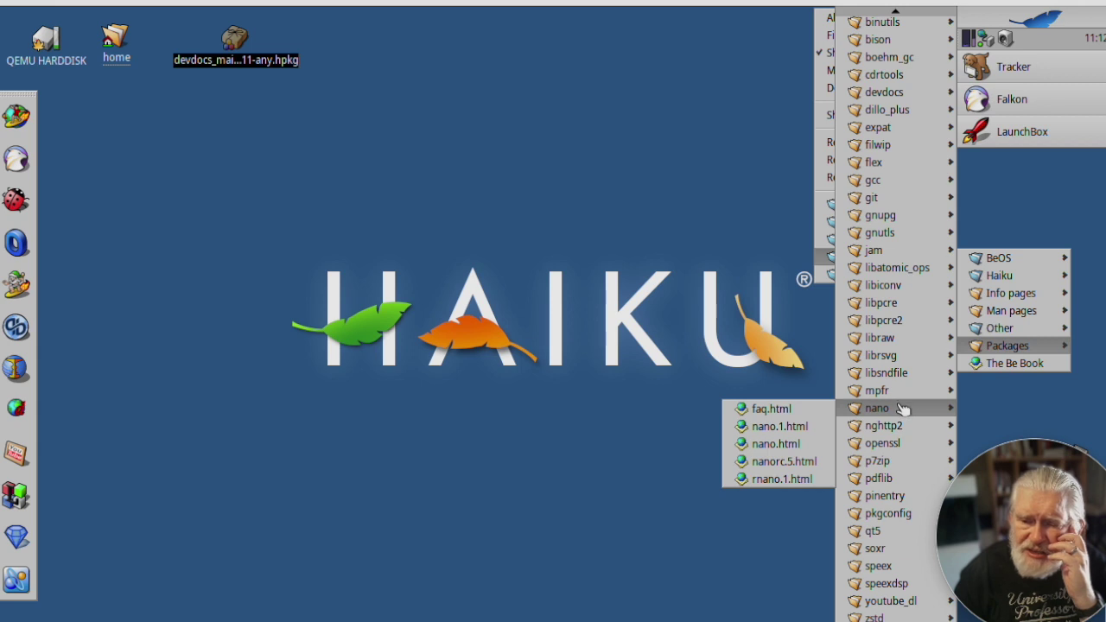
click(777, 408)
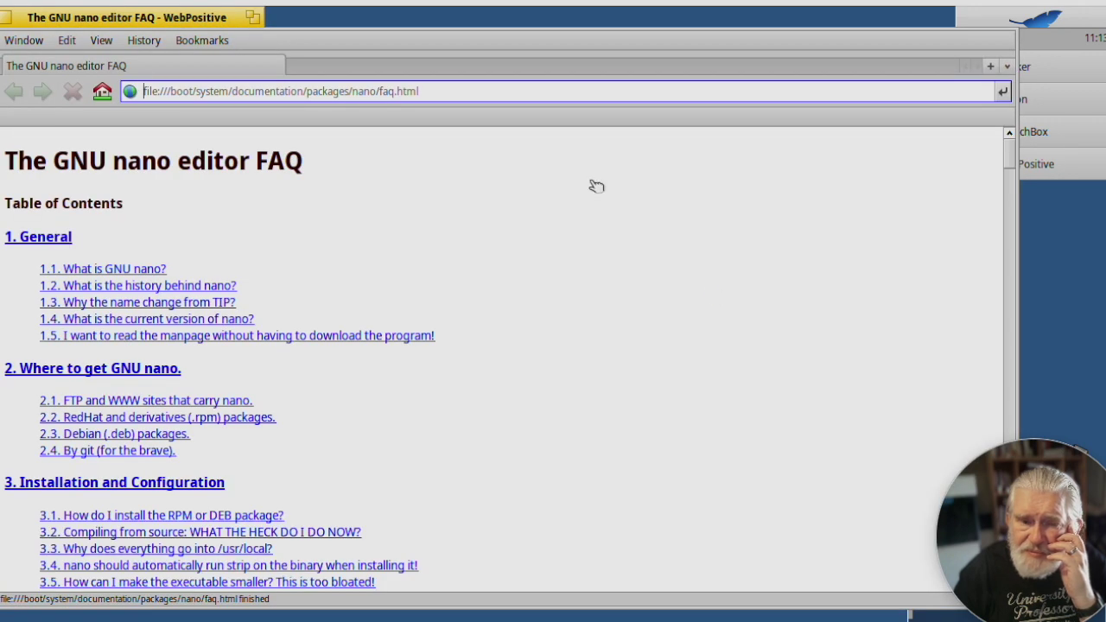
click(6, 17)
Browse the C and C++, Perl and Python e-books in the Other collection of the Deskbar's Documentation, and leave the menu.
click(968, 25)
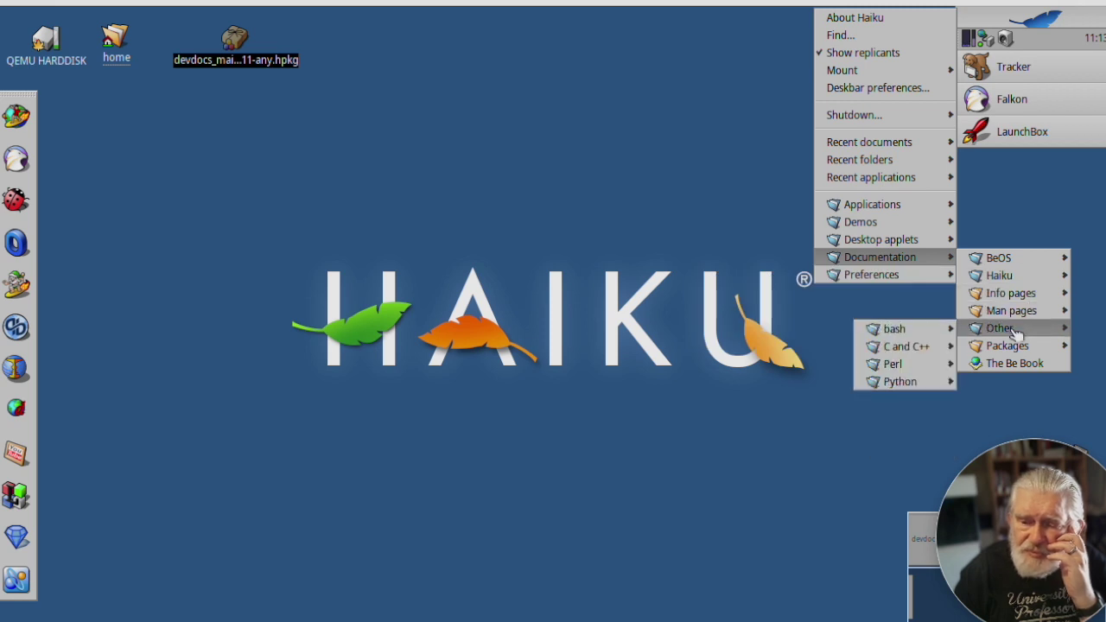
mouse_move(938, 333)
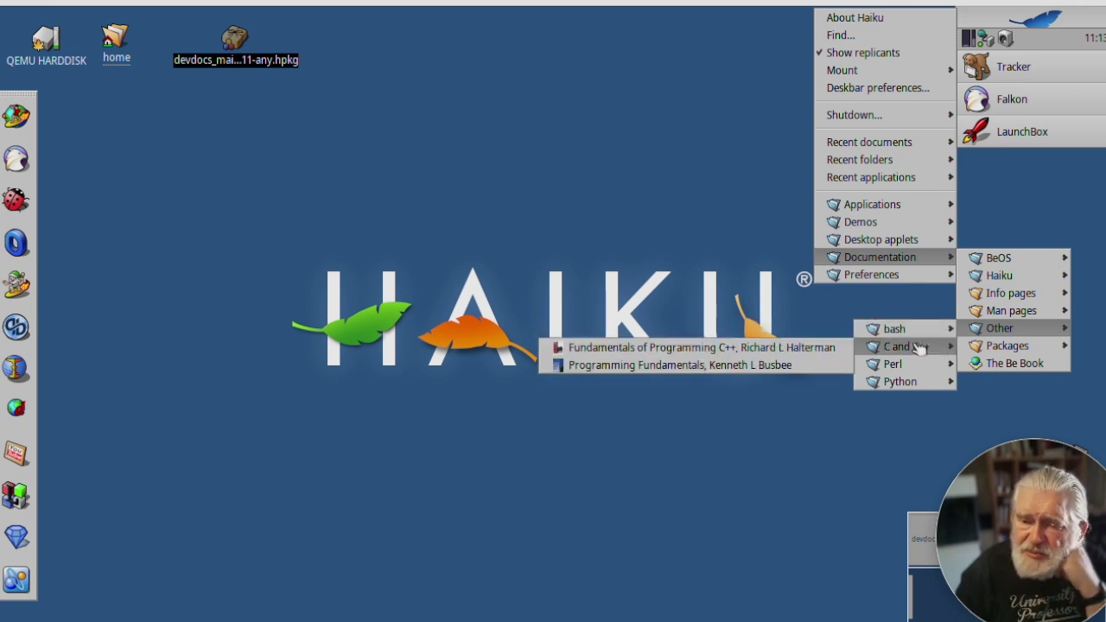
mouse_move(913, 367)
mouse_move(904, 385)
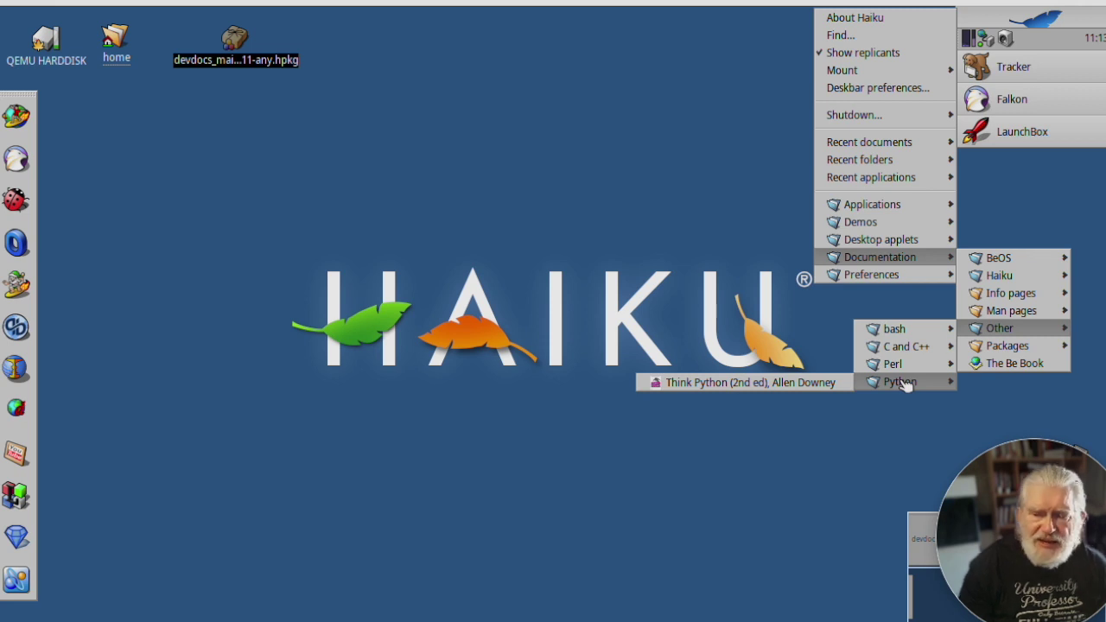
click(800, 389)
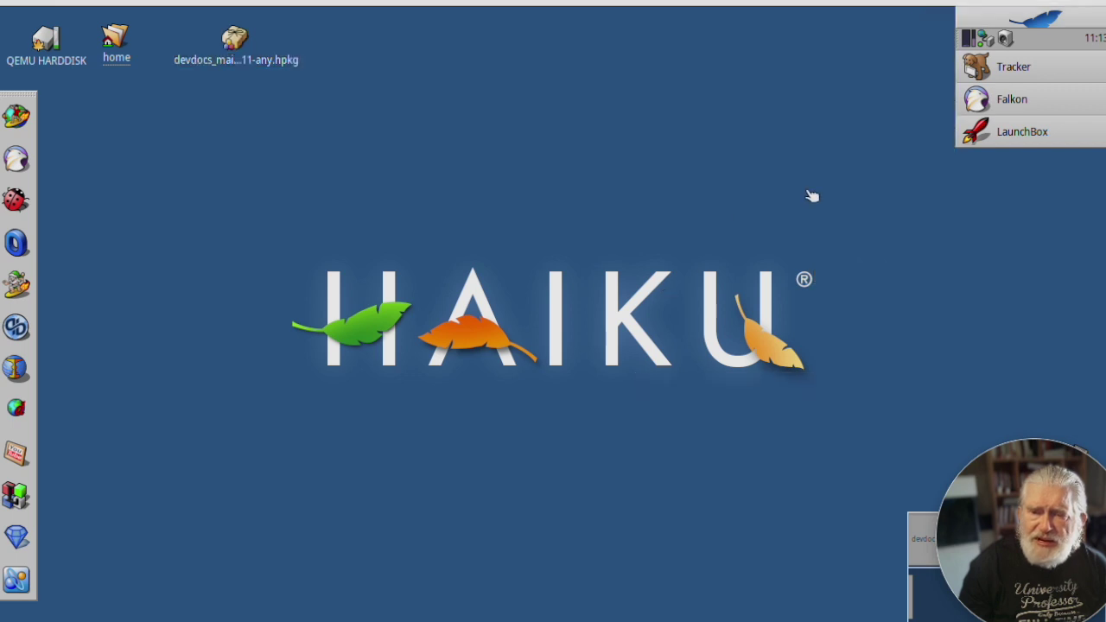
Bring the Falkon browser window back and show the devdocs download page.
click(1045, 109)
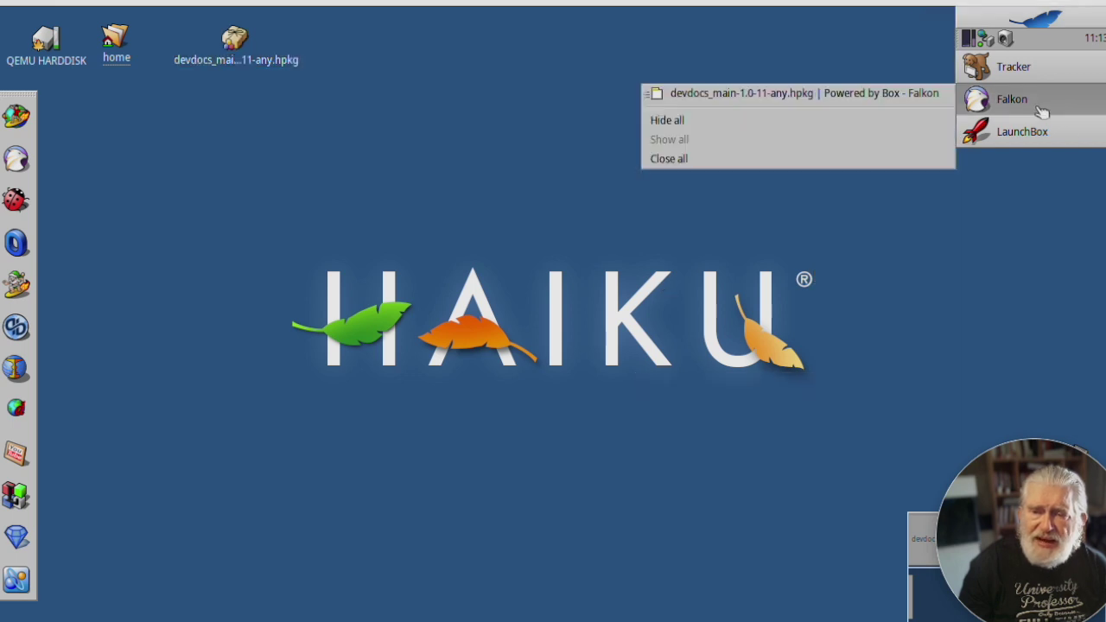
click(919, 92)
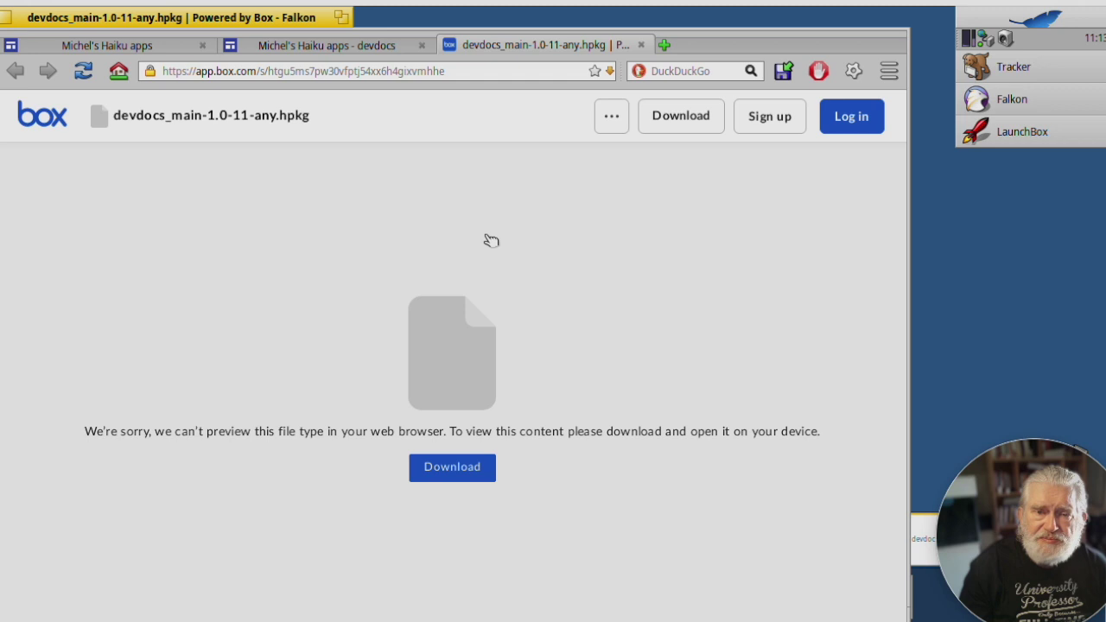
click(339, 50)
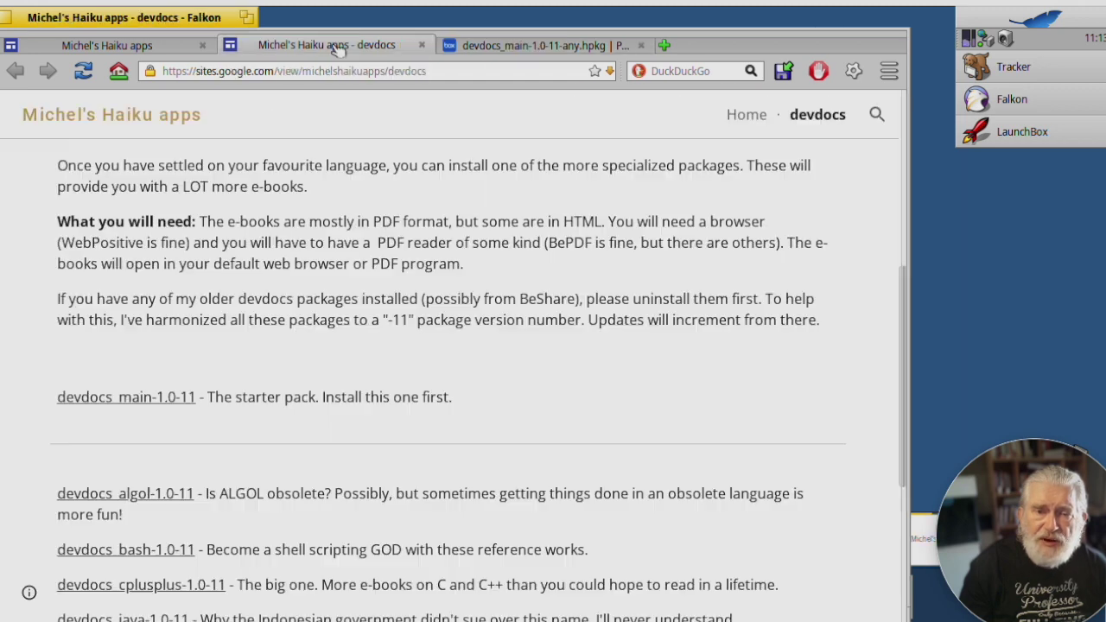
Review the devdocs page's introduction and its list of specialized packages, from devdocs_algol to devdocs_ruby.
scroll(362, 474, up, 1)
scroll(362, 474, up, 3)
scroll(357, 474, down, 6)
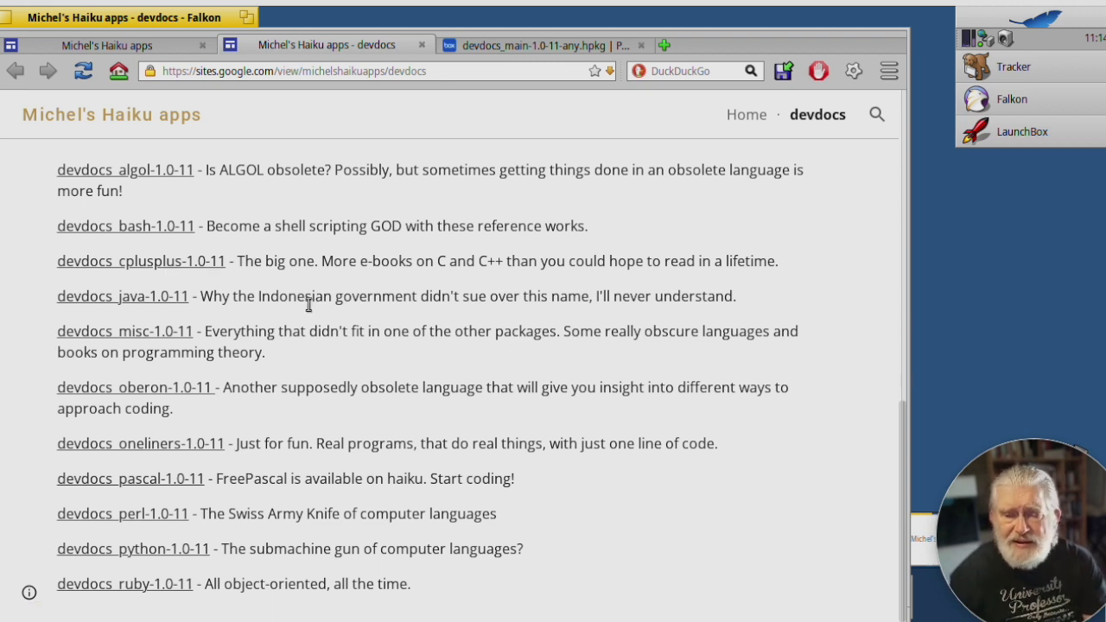
scroll(308, 304, up, 5)
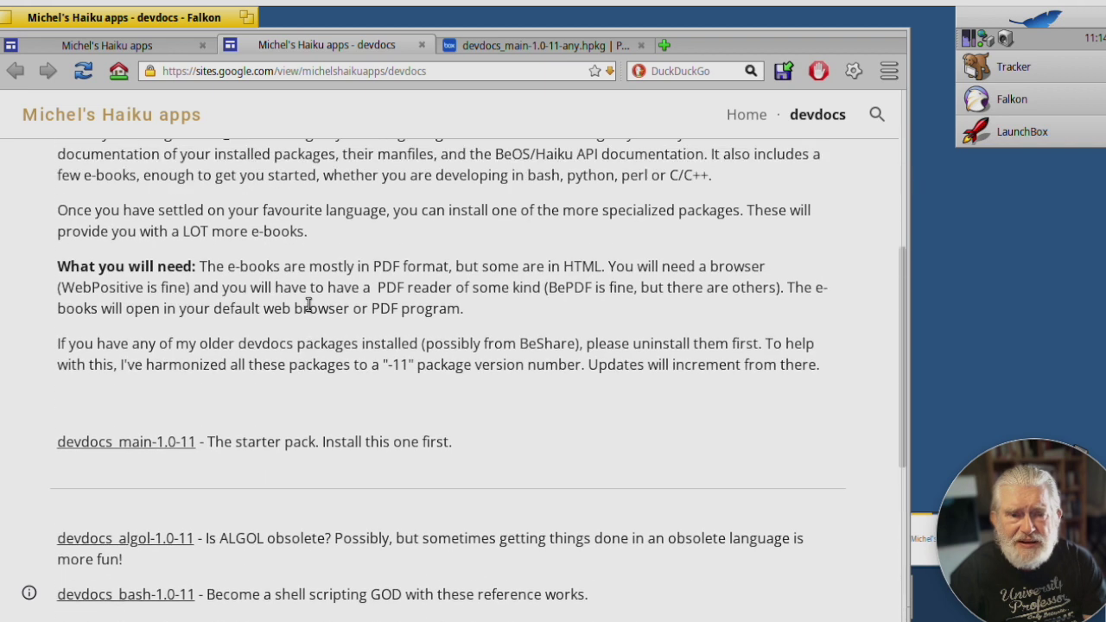